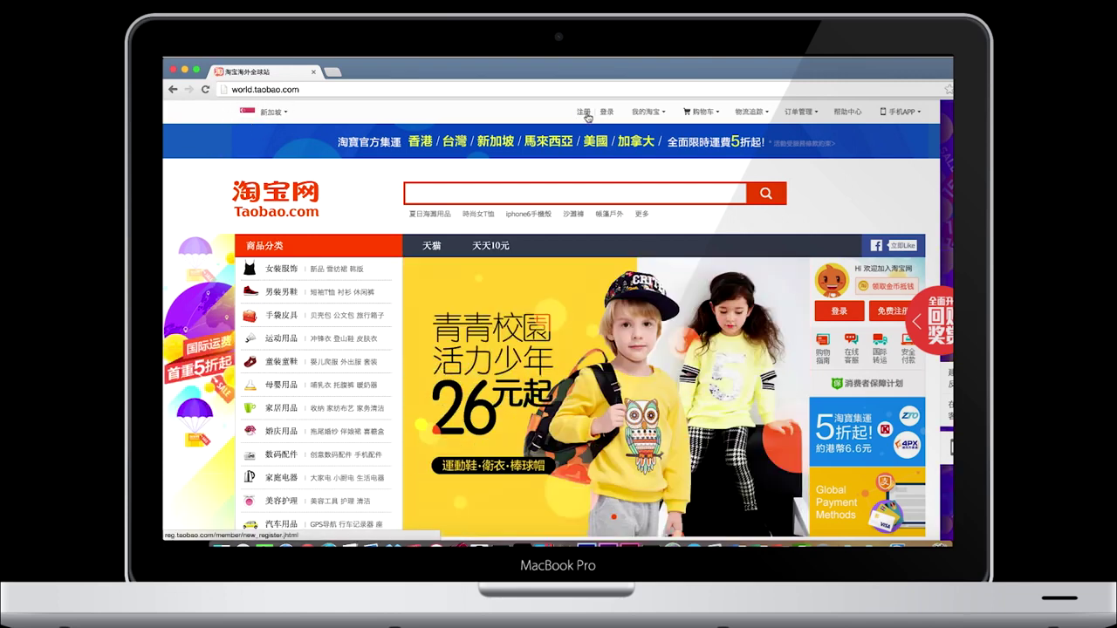
Open Taobao's new-account registration page from the world.taobao.com home page
click(587, 116)
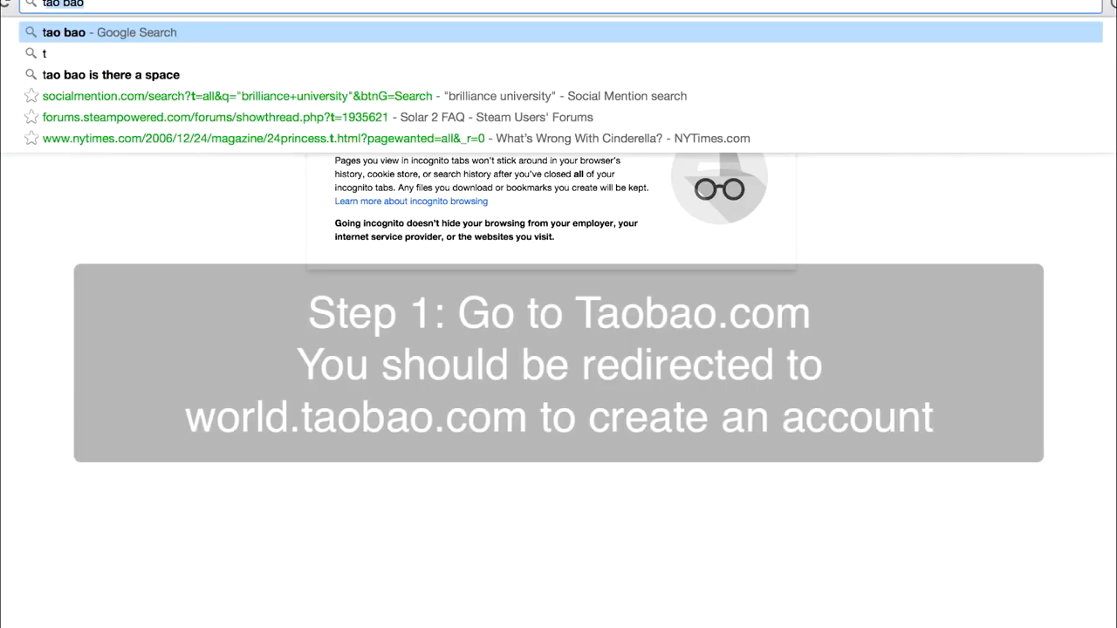
Go to taobao.com and open its account registration page
text(aobao.com)
key(Return)
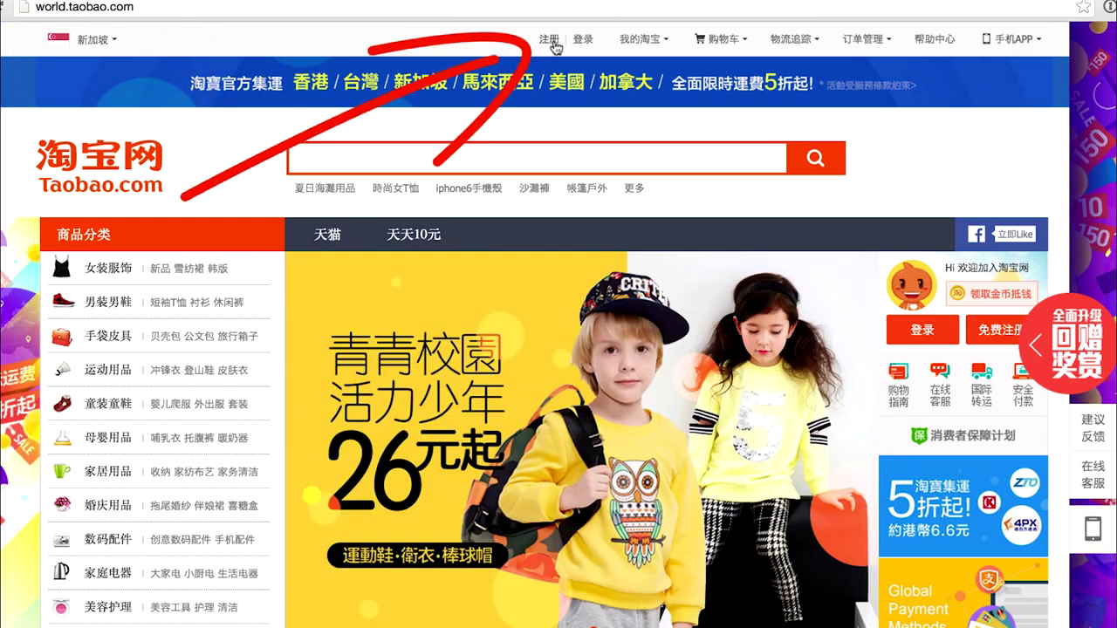
click(550, 41)
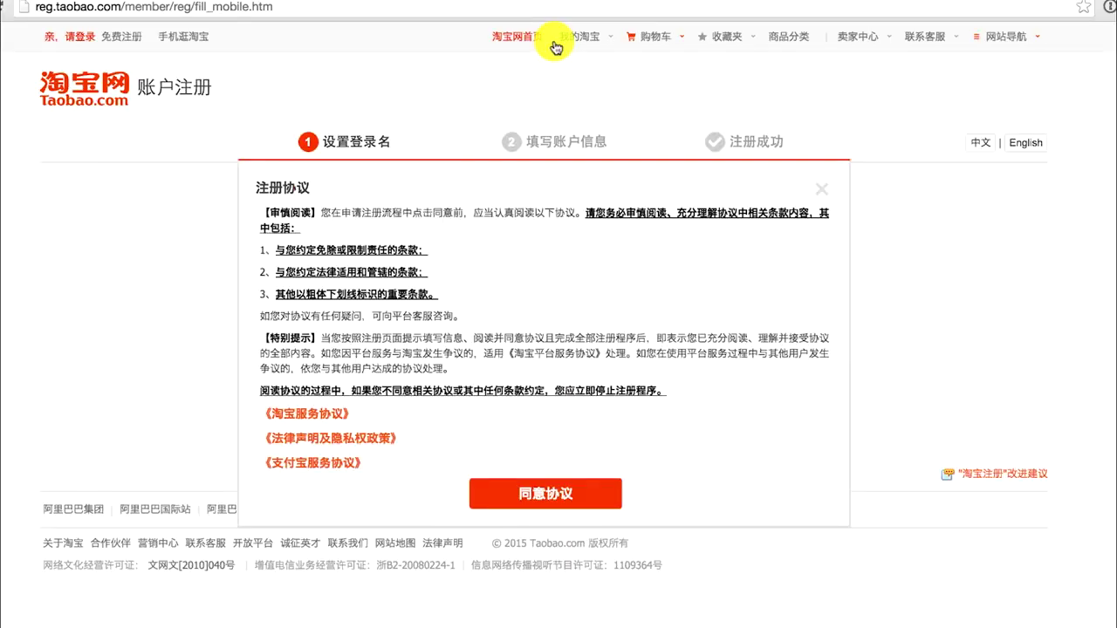
Accept the registration agreement, switch the form to English, and enter the registration e-mail address
click(584, 506)
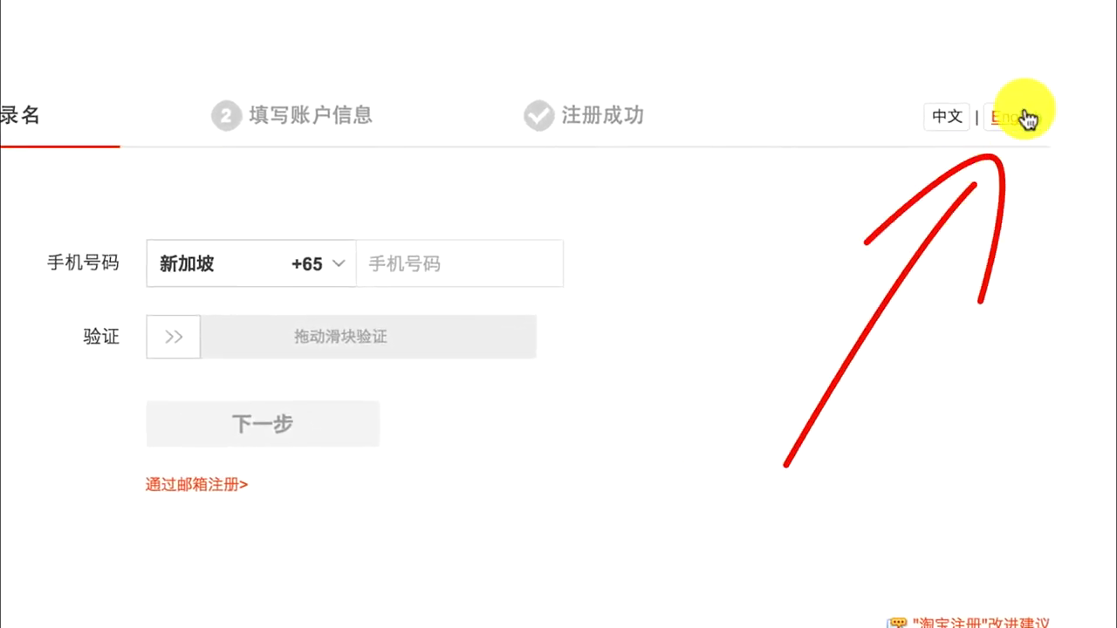
click(1025, 117)
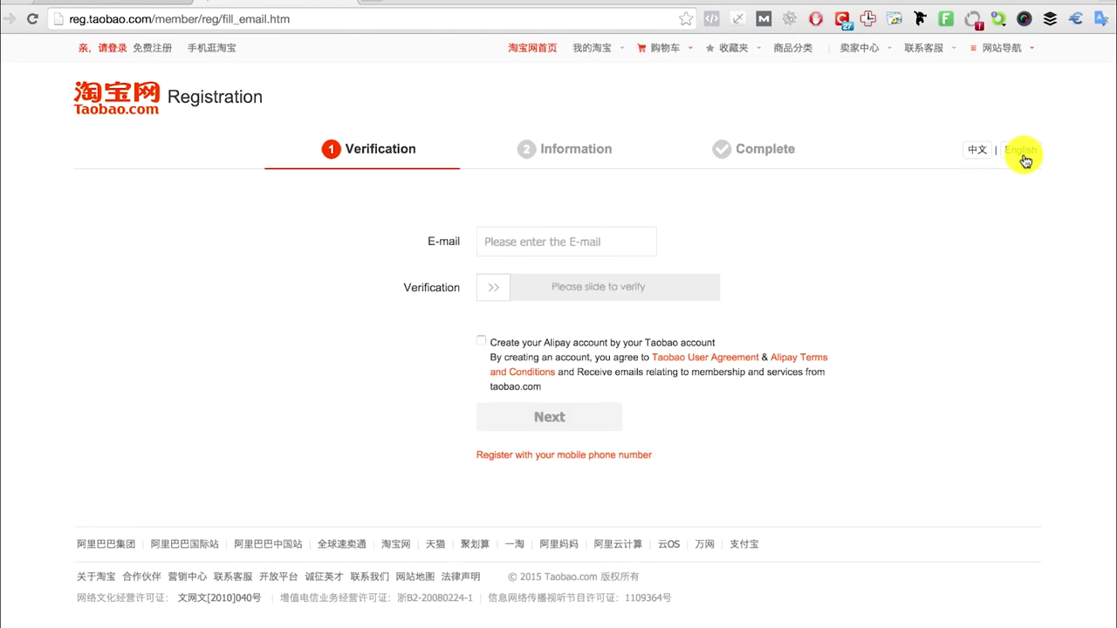
click(602, 244)
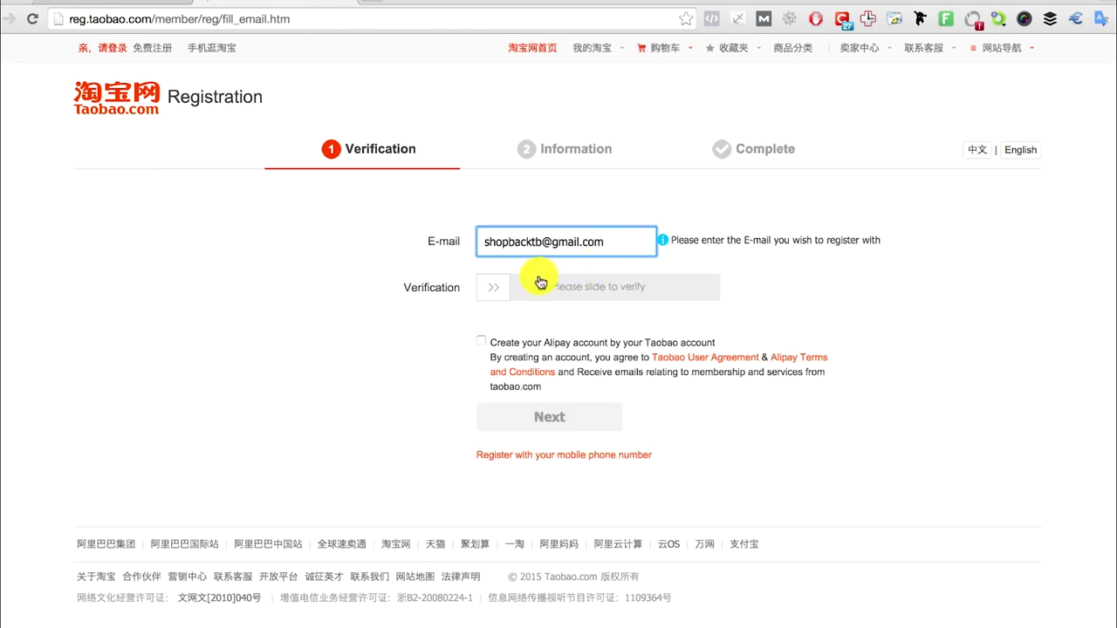
click(489, 287)
Pass the slider and captcha checks, opt into an Alipay account, and continue to phone verification
drag(489, 287, 719, 293)
click(521, 322)
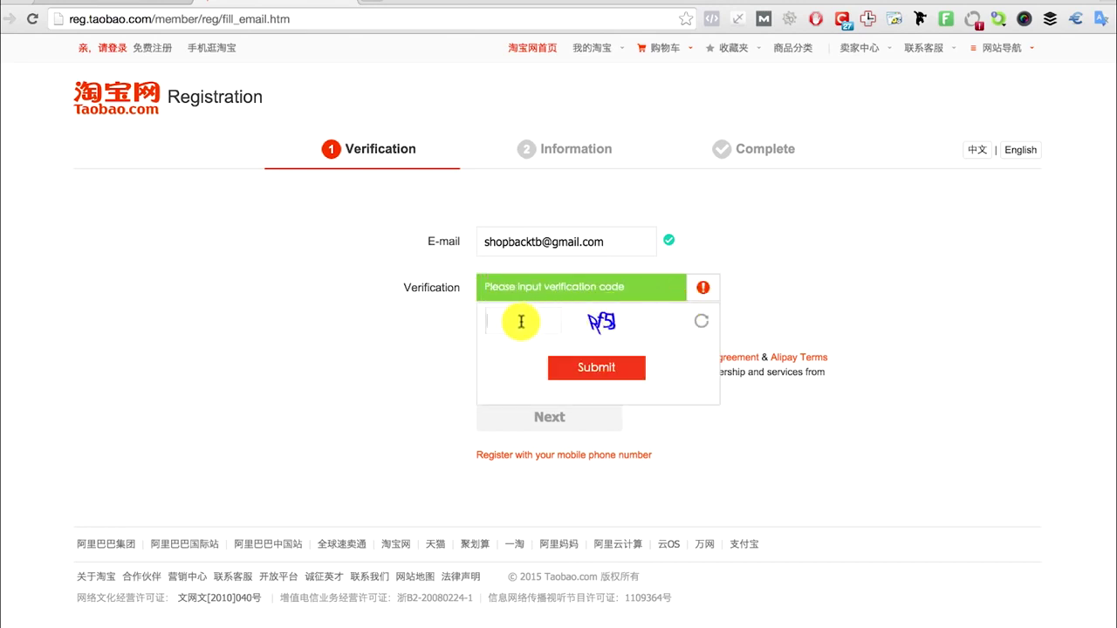
text(afs)
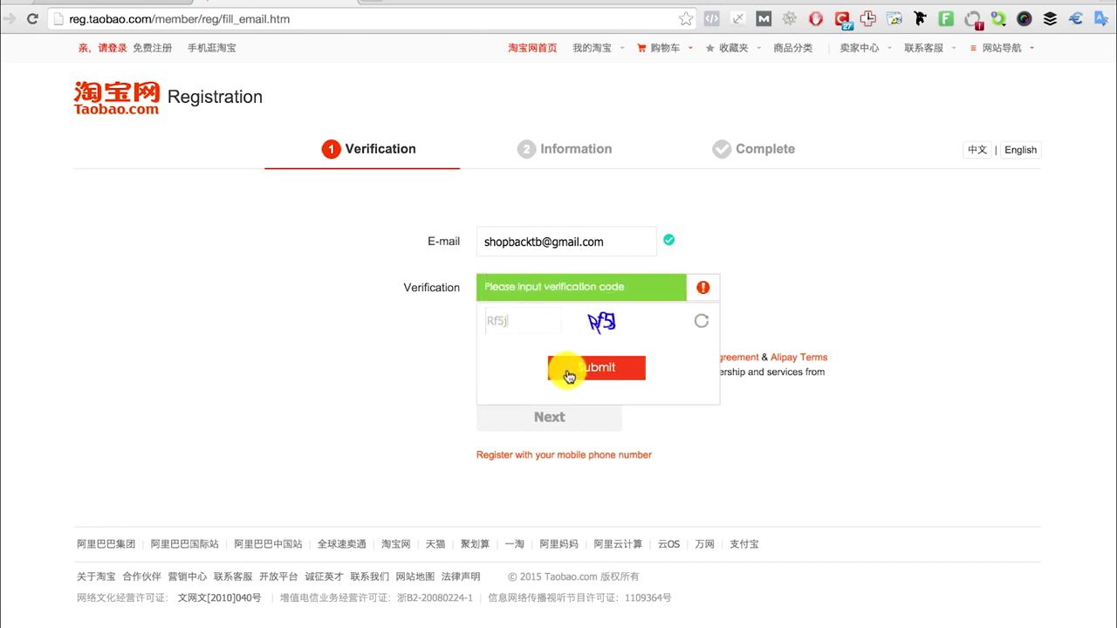
click(568, 370)
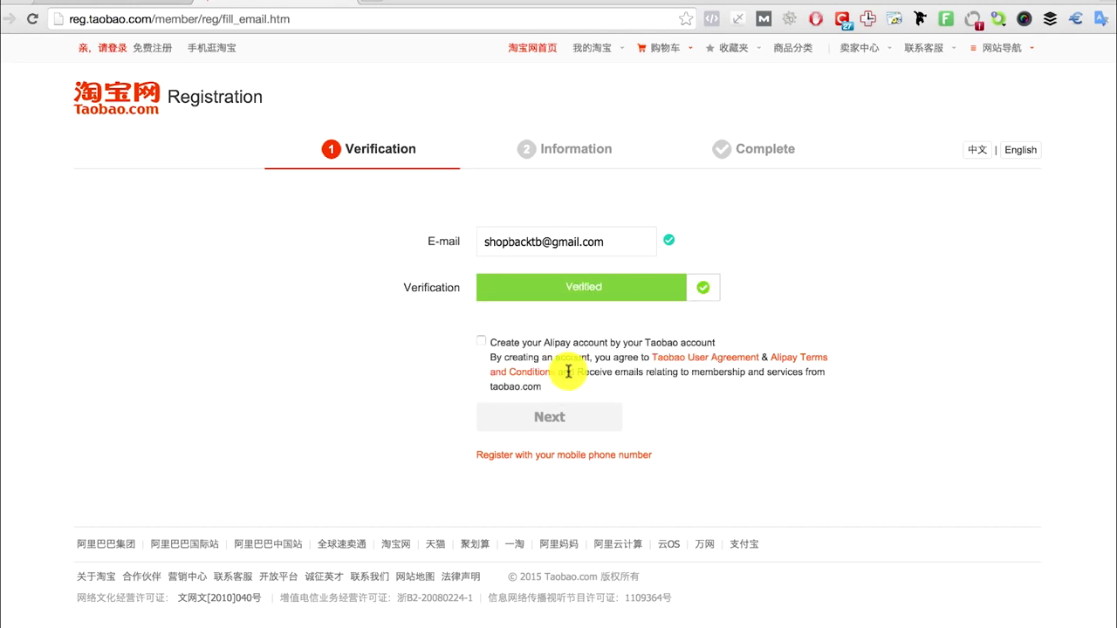
click(480, 344)
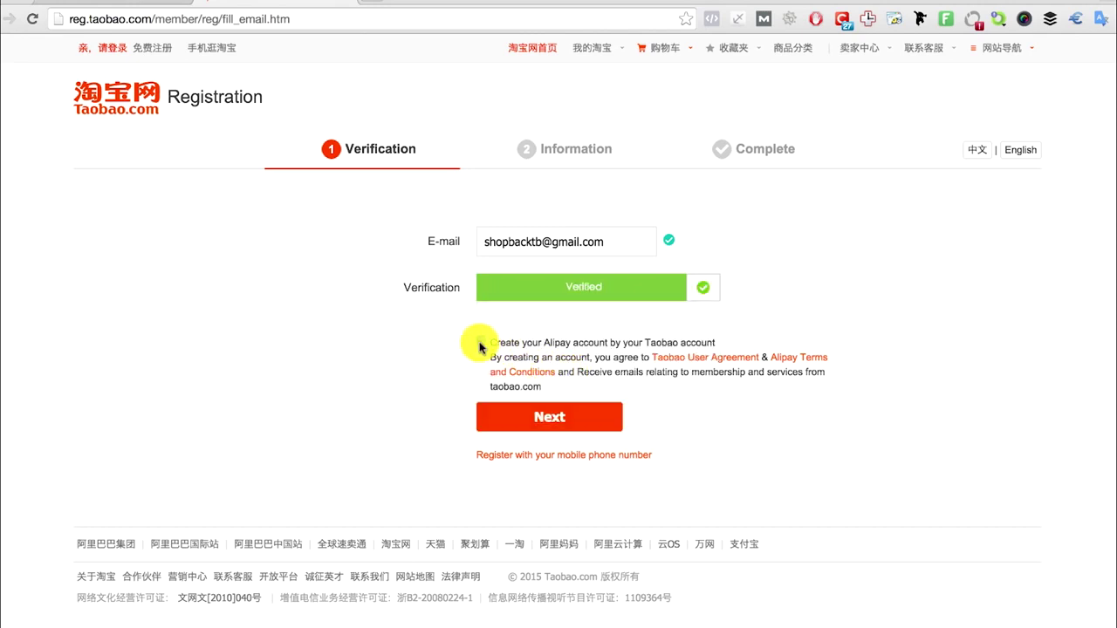
click(534, 417)
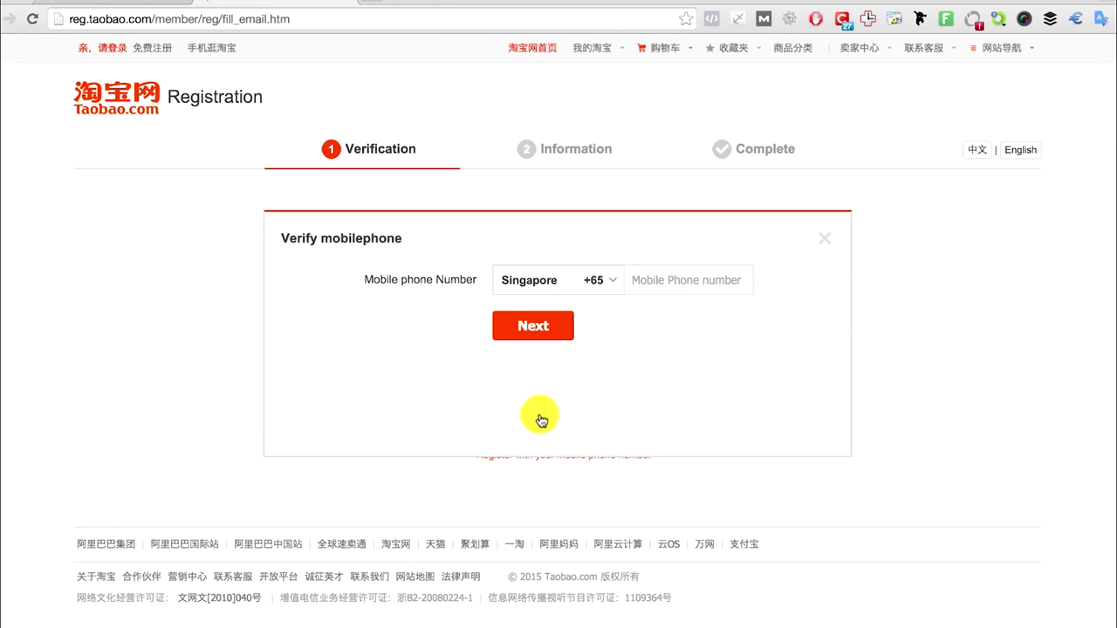
Verify the Singapore mobile number by entering it and confirming the texted code
click(669, 278)
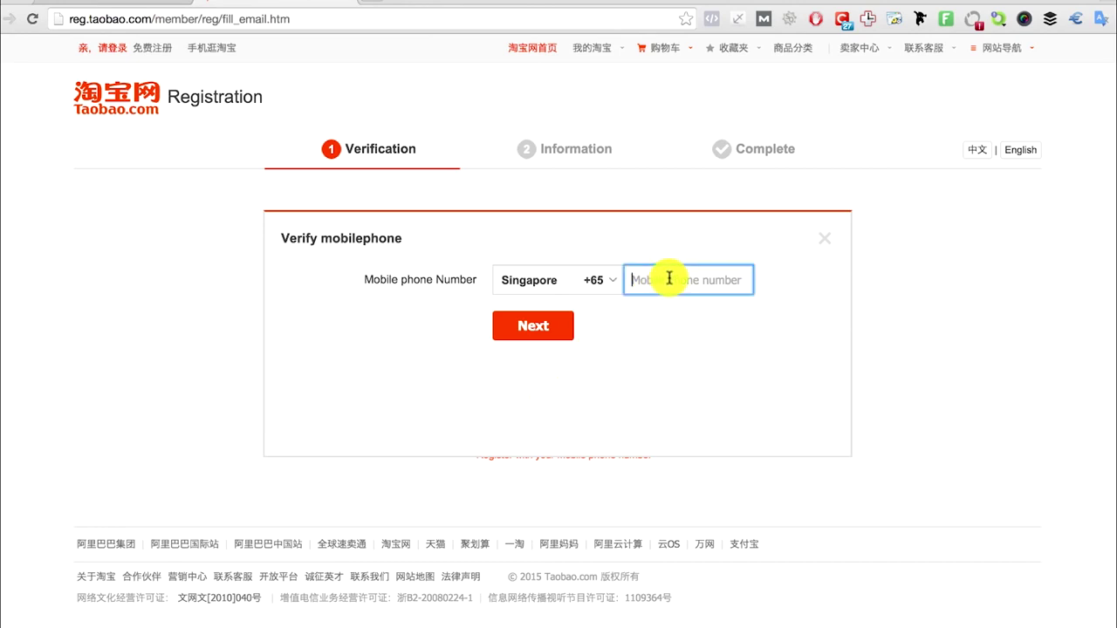
text(91234567)
click(533, 326)
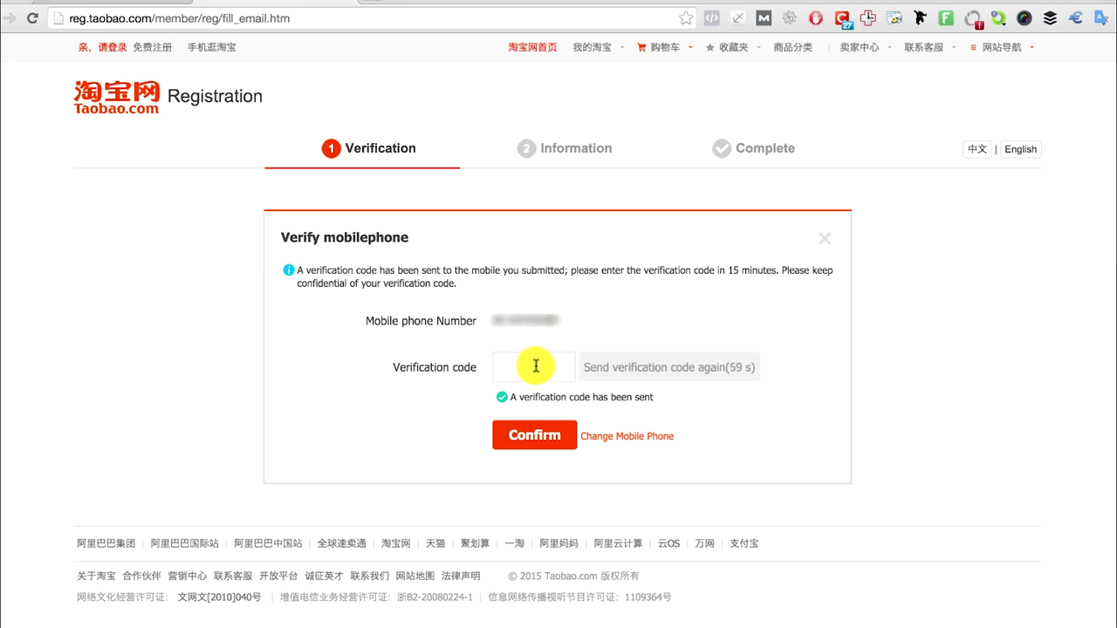
click(535, 367)
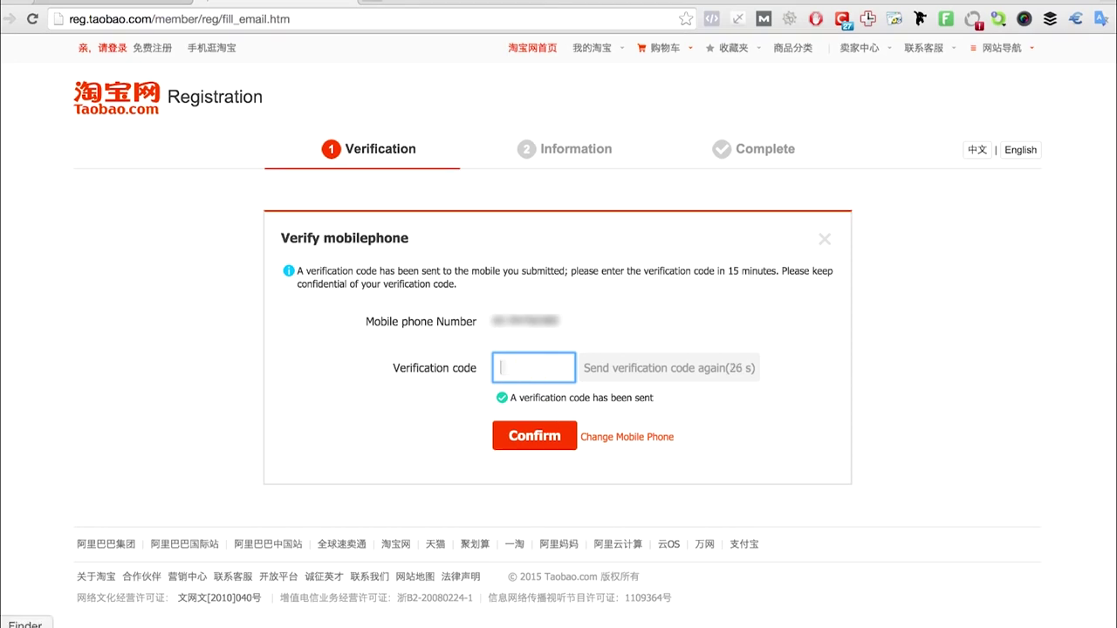
text(12)
text(3456)
click(535, 442)
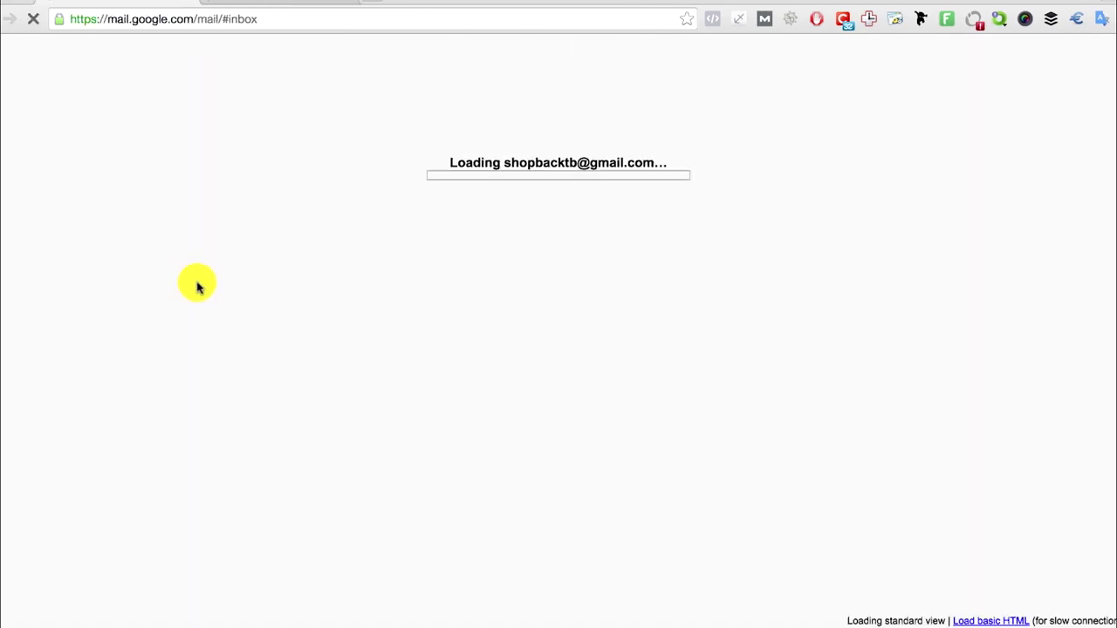
Open the Taobao Registration Confirmation e-mail and follow its Complete registration link
click(399, 186)
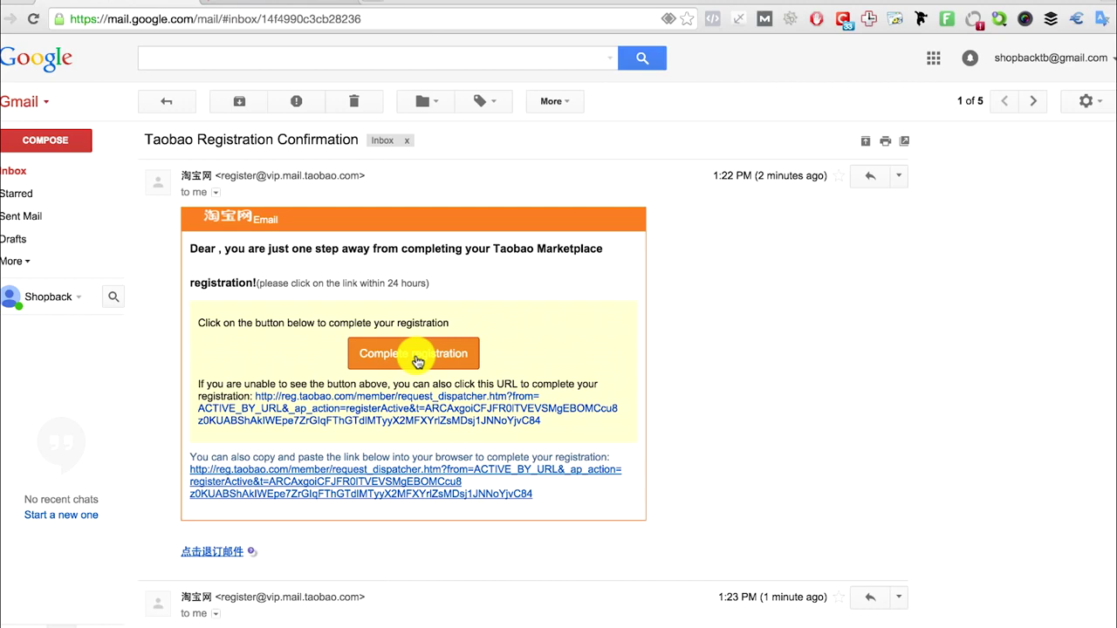
click(414, 354)
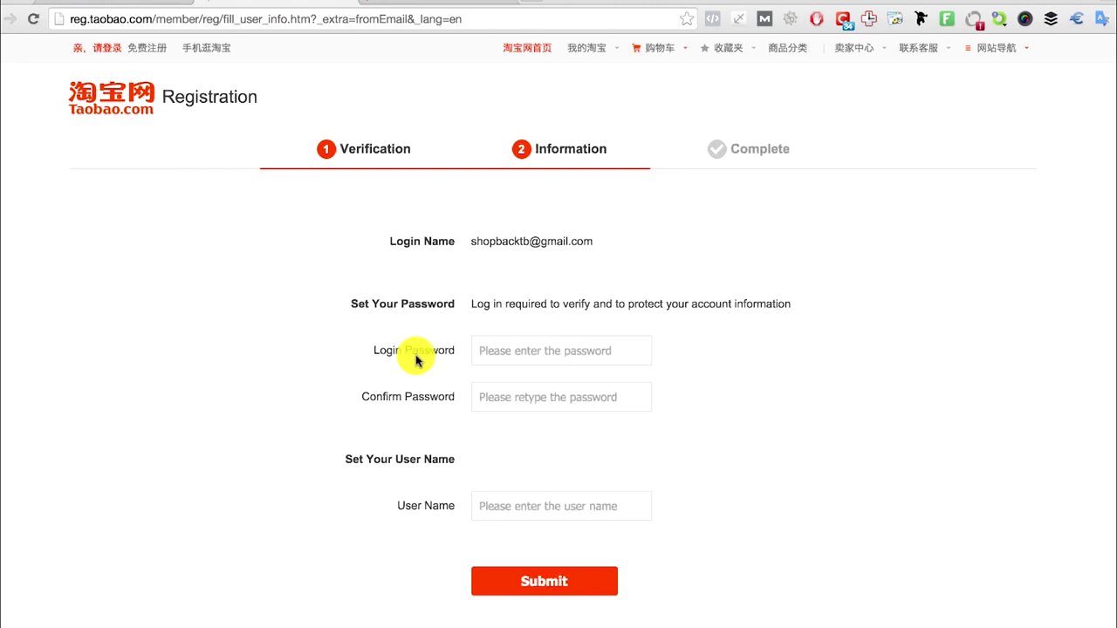
Enter and confirm the login password, add the chosen user name, and submit
click(410, 350)
scroll(410, 350, down, 1)
text(••••••••••••)
key(Tab)
text(••••••••••••)
click(626, 481)
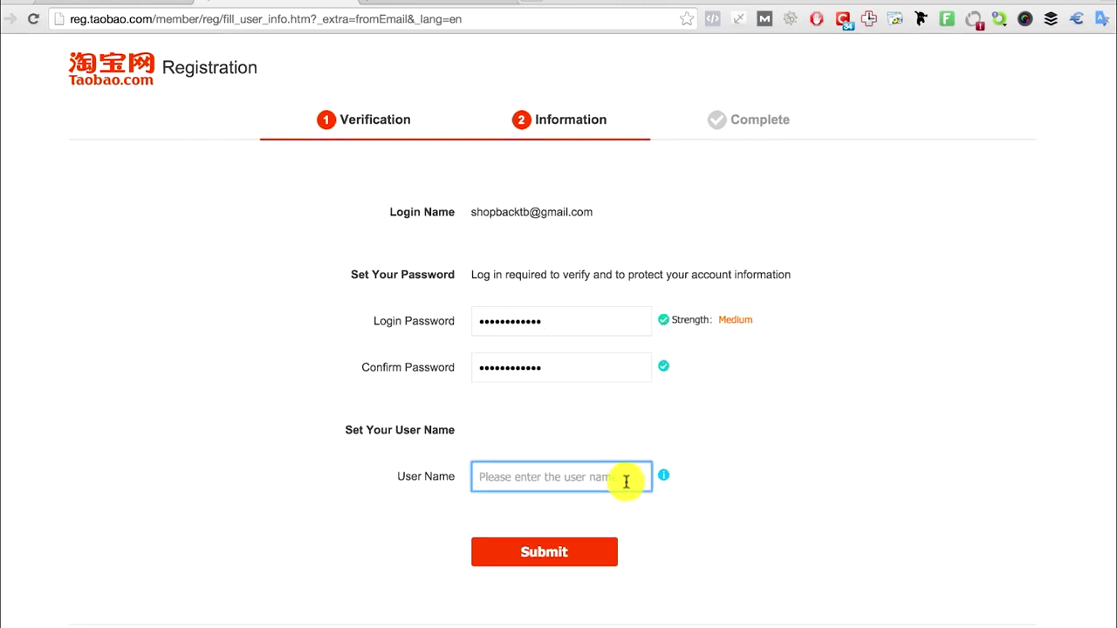
text(shopbacktb)
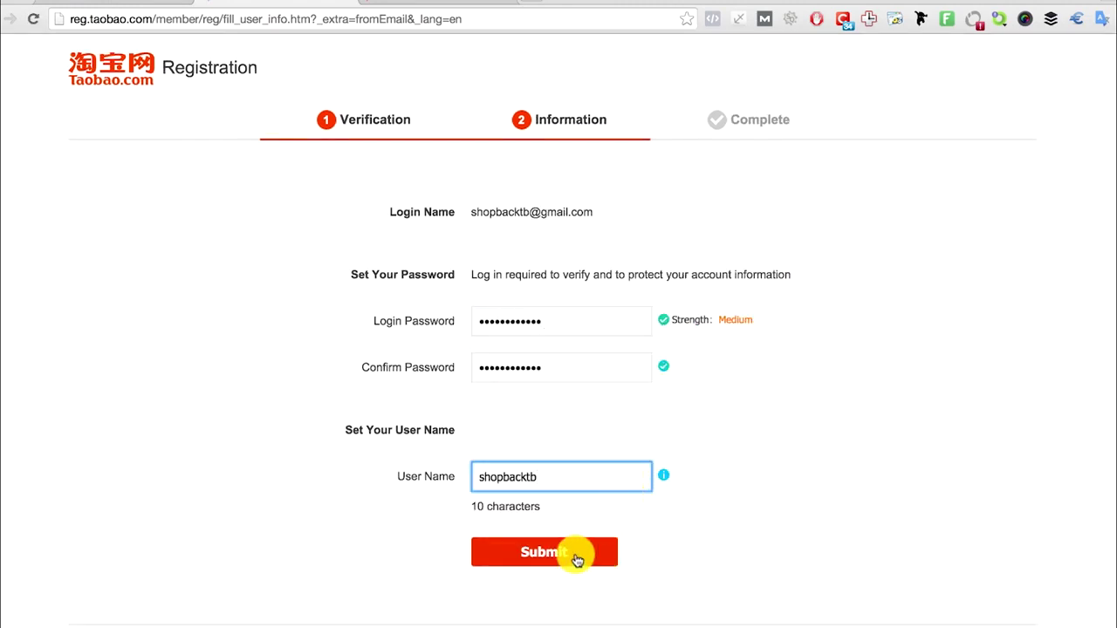
click(577, 560)
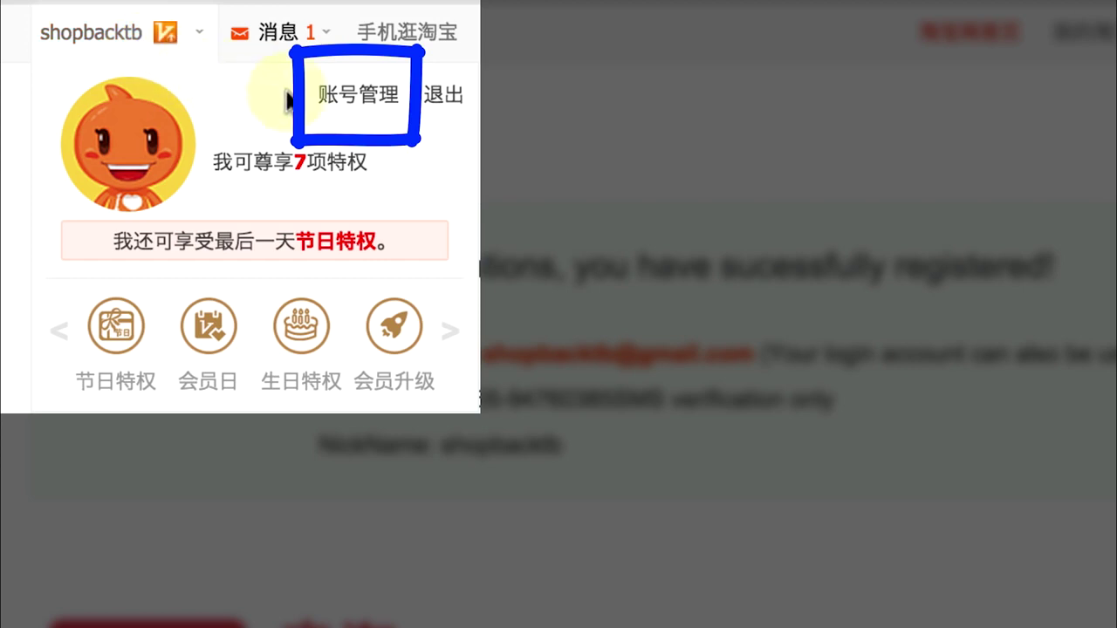
Navigate through account settings and the personal profile to the shipping address page
click(330, 100)
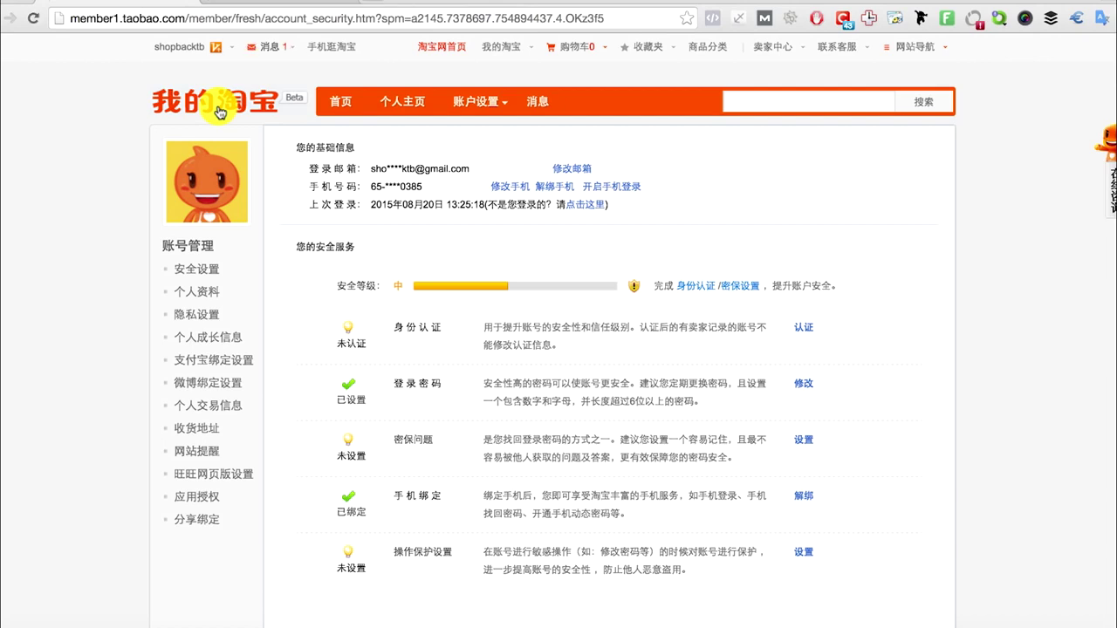
click(216, 184)
click(199, 432)
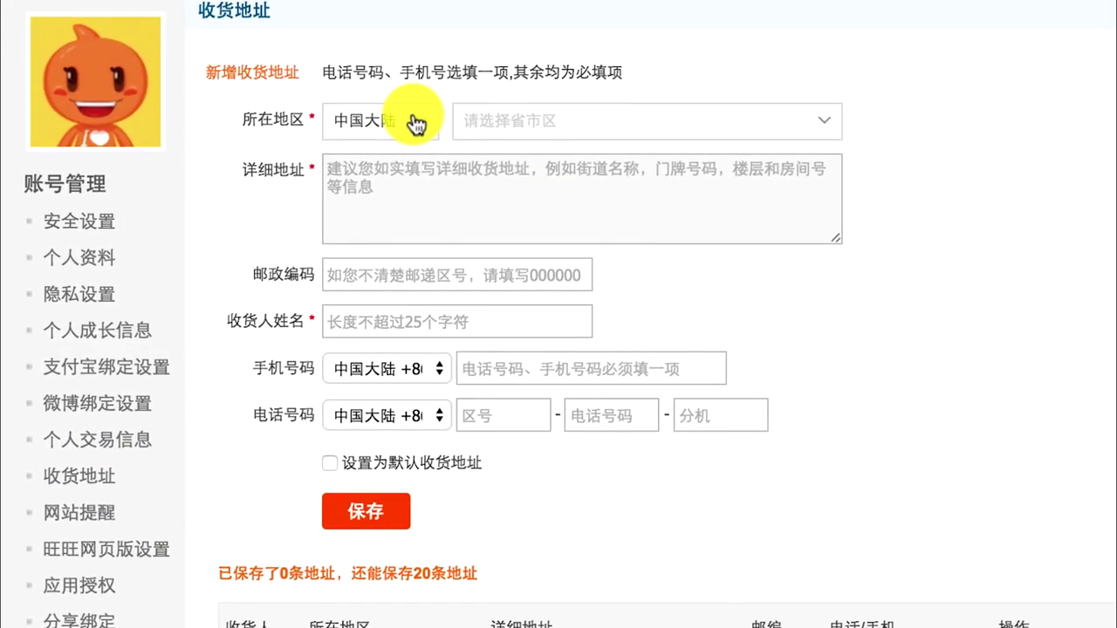
Save a default shipping address with region 海外其他 and country 新加坡
click(415, 122)
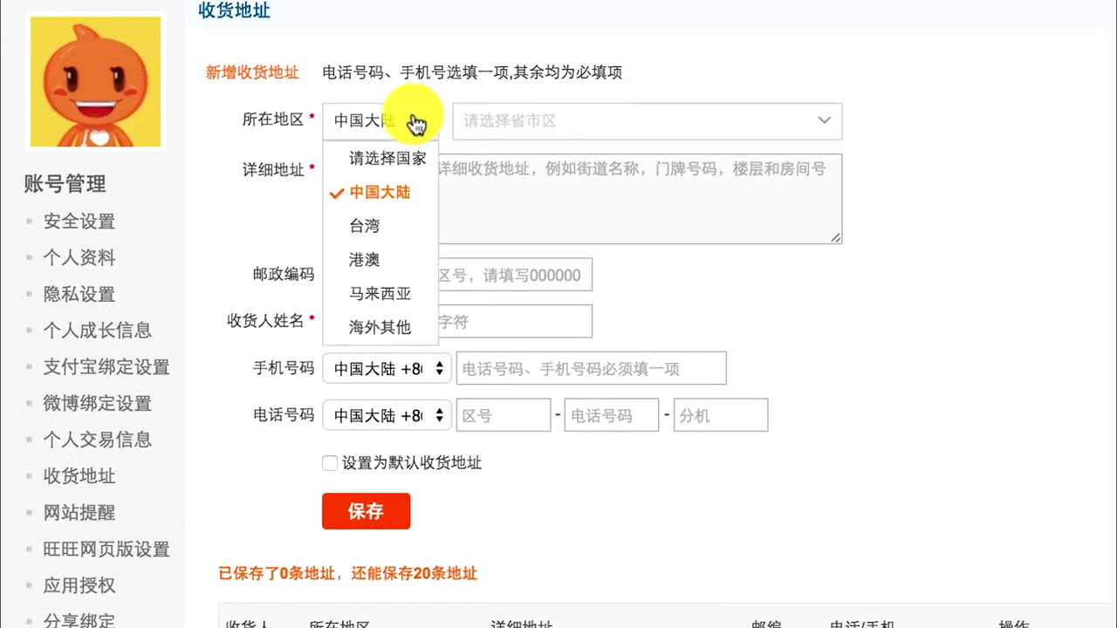
click(381, 328)
click(543, 126)
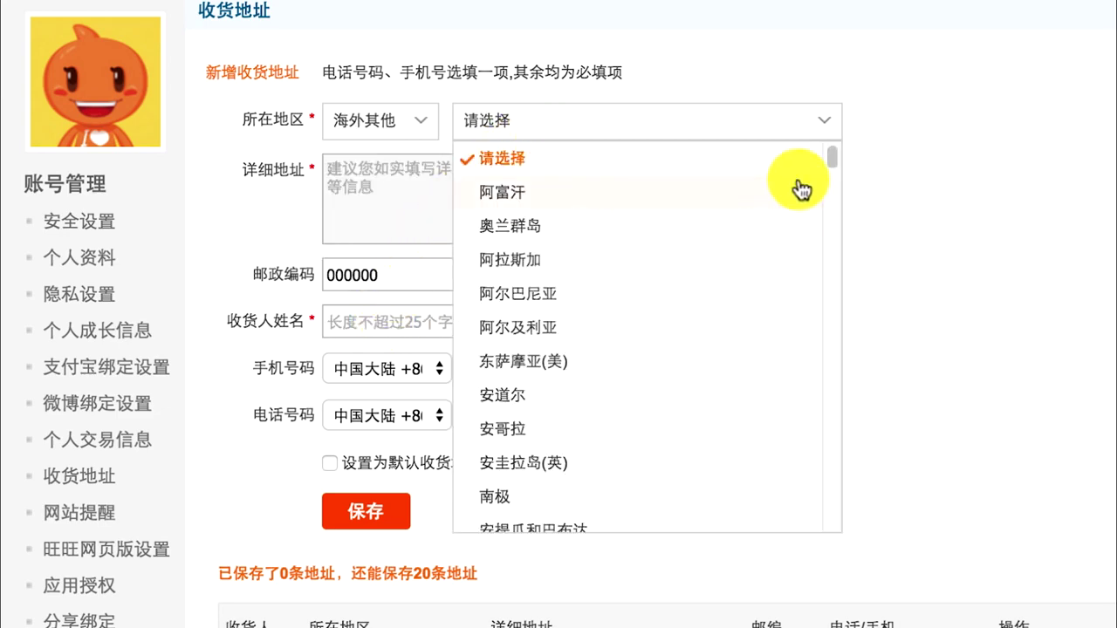
drag(833, 155, 841, 439)
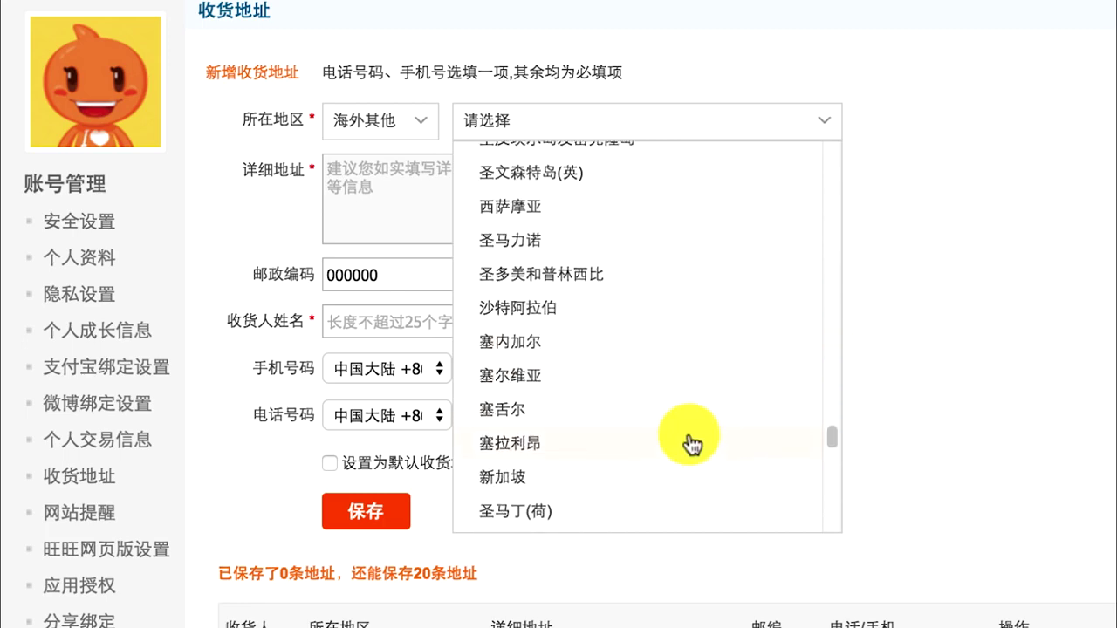
scroll(692, 445, down, 1)
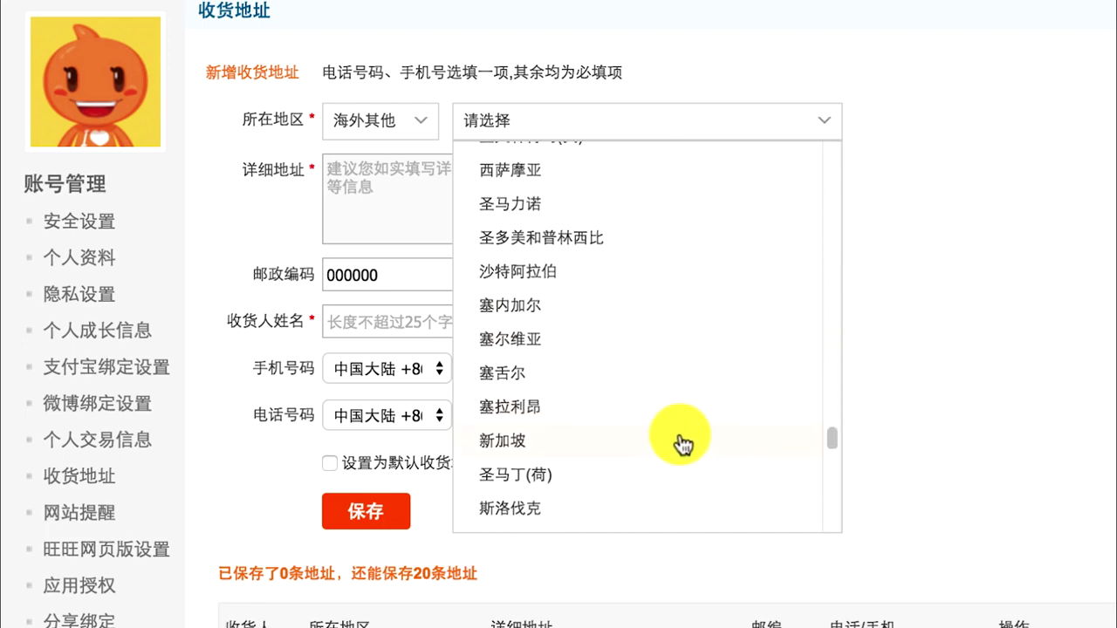
click(679, 441)
click(501, 408)
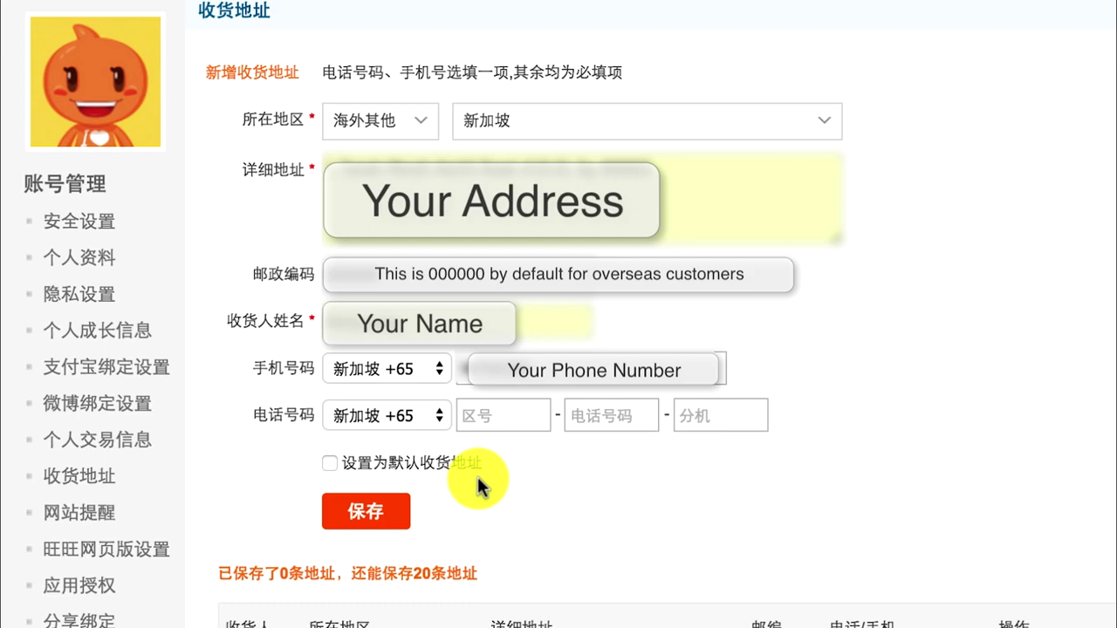
click(330, 463)
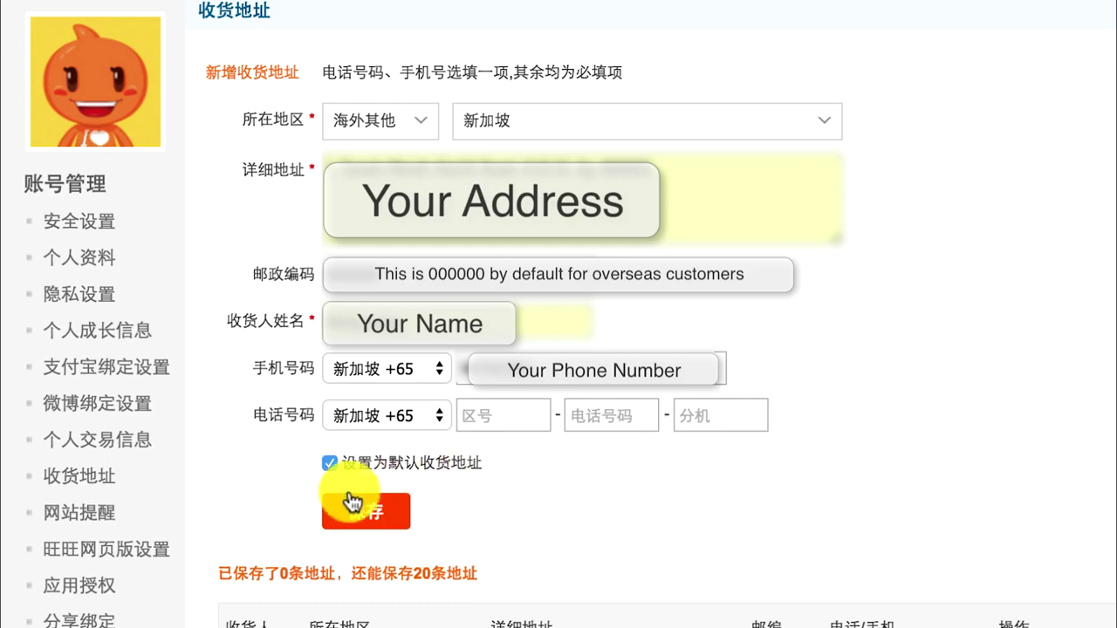
click(364, 513)
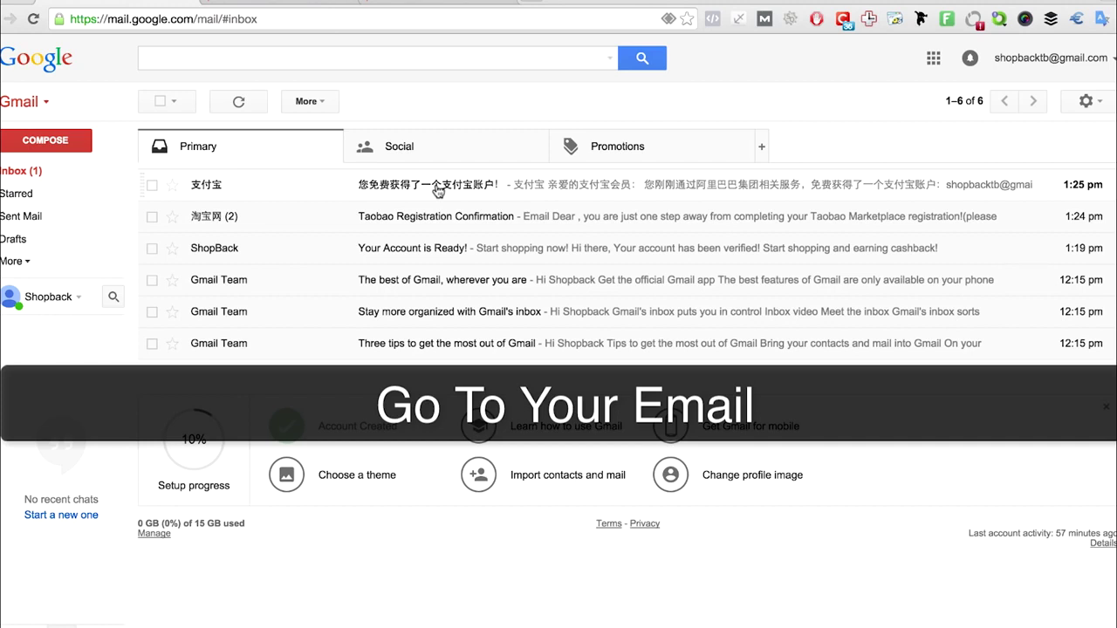
Open the 支付宝 e-mail, translate it into English, and scroll to its login button
click(437, 191)
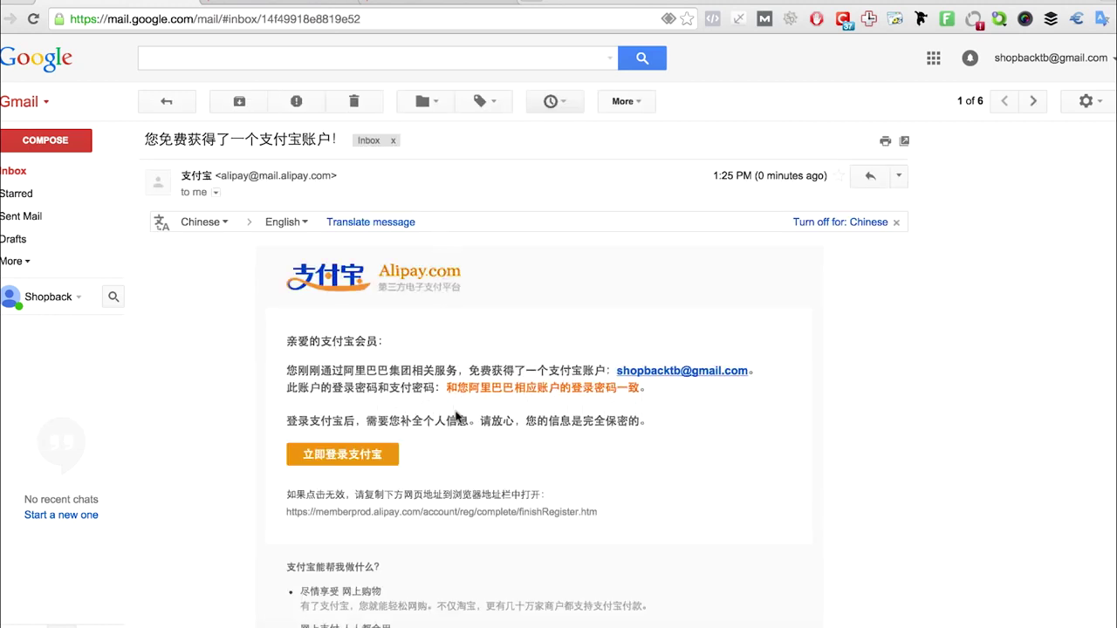
scroll(317, 199, down, 1)
click(328, 196)
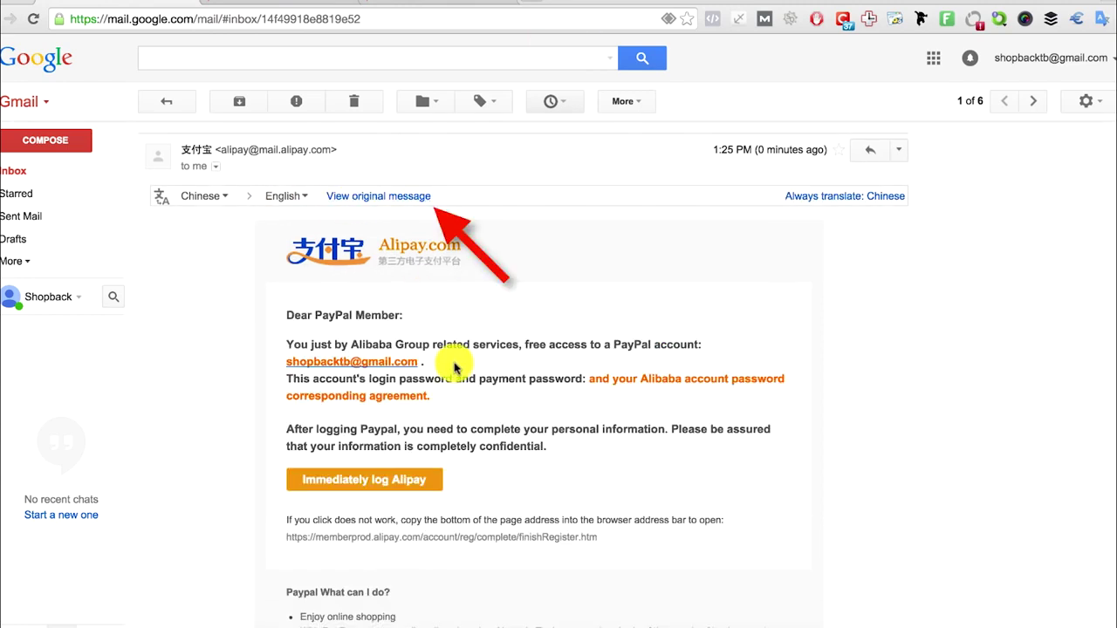
scroll(457, 362, down, 1)
scroll(452, 370, down, 3)
scroll(448, 362, down, 1)
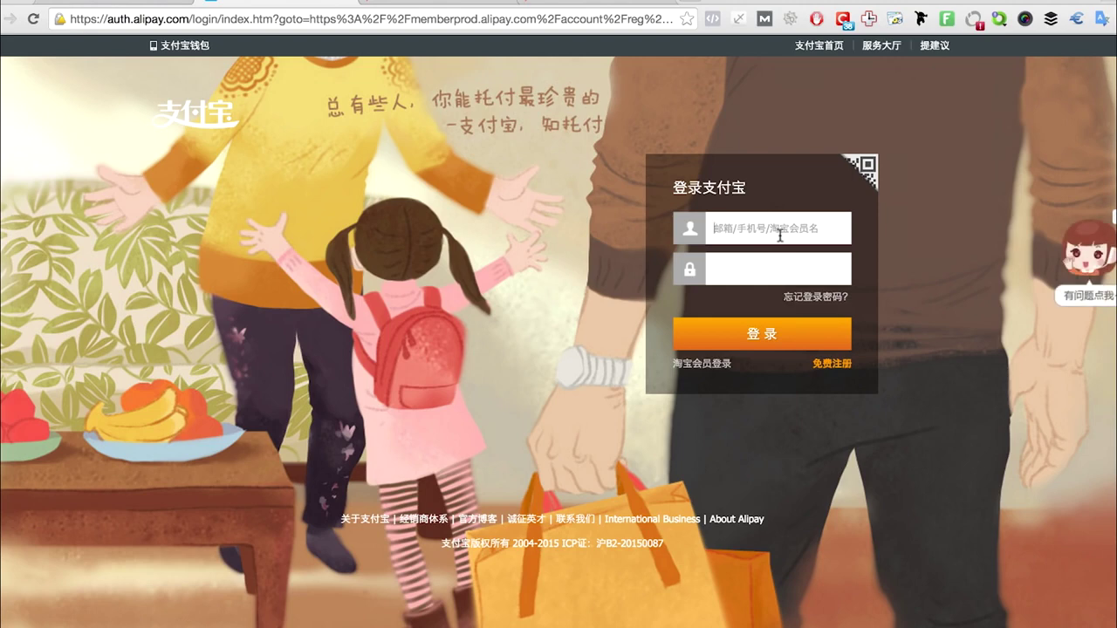
Log in to Alipay with the registered e-mail address and account password
key(Tab)
text(**********)
click(781, 335)
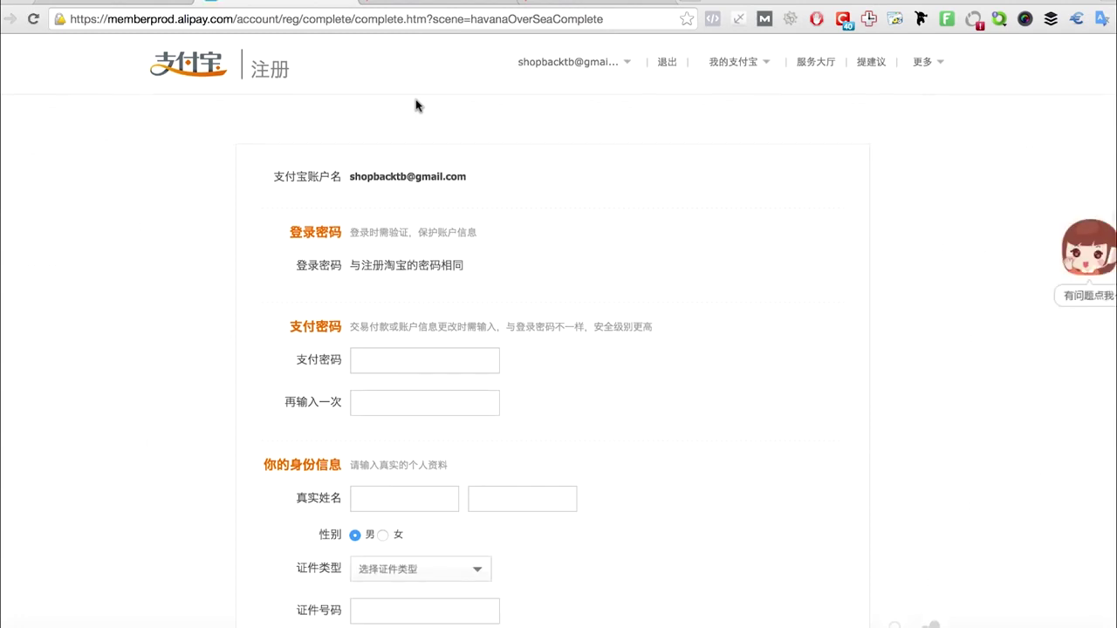
Enter the six-digit payment password and real name, and set the ID type to 其它证件
scroll(416, 105, down, 3)
click(424, 228)
text(123456)
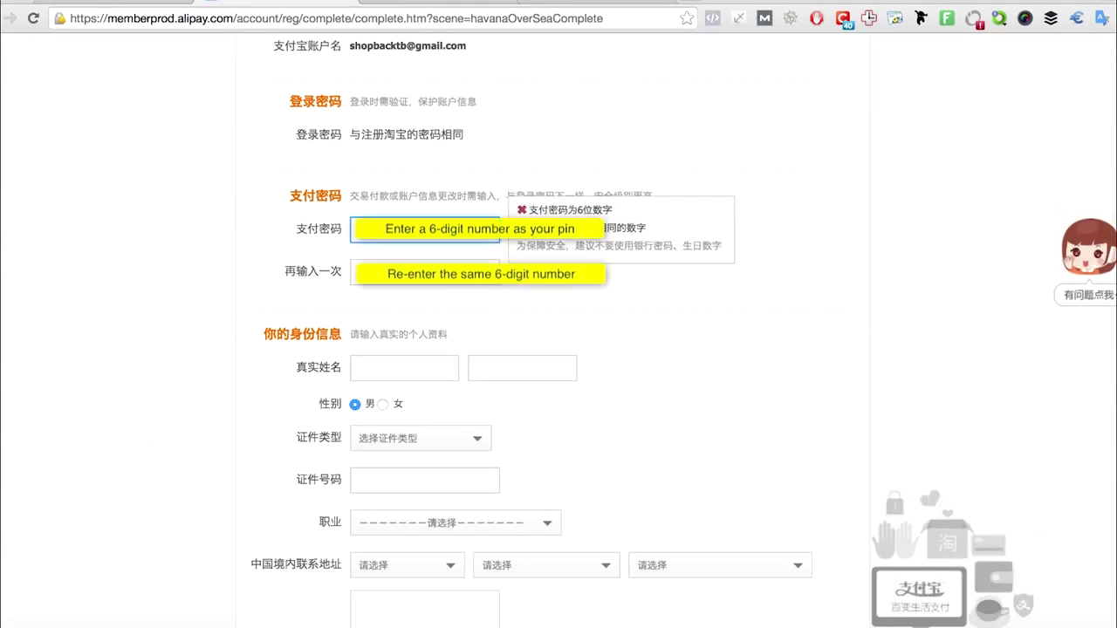
key(Tab)
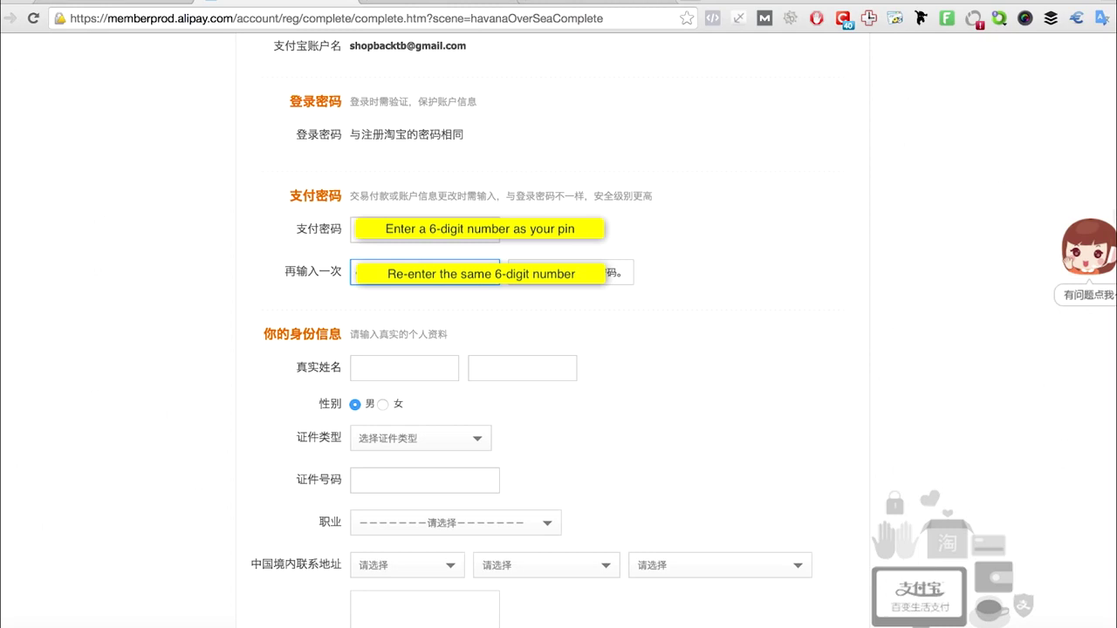
click(391, 371)
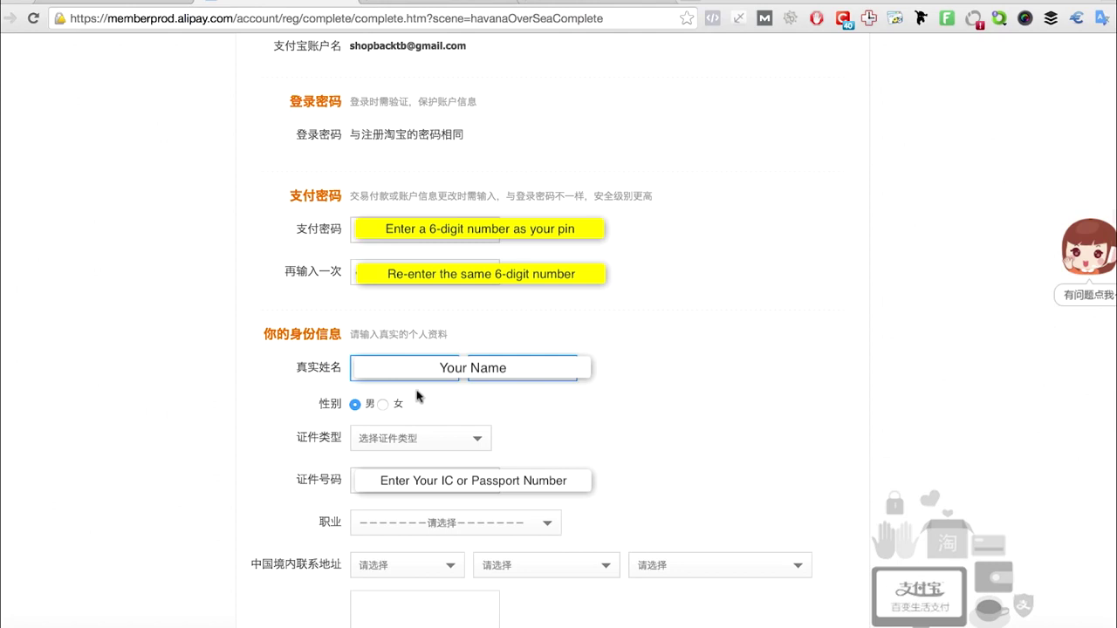
click(418, 443)
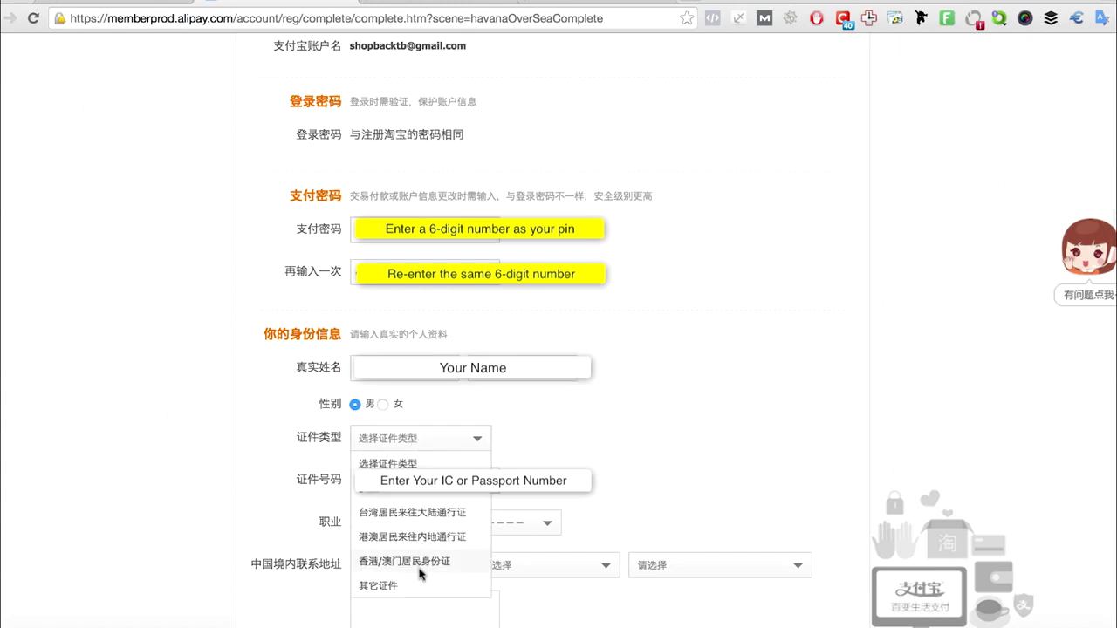
click(421, 585)
click(419, 481)
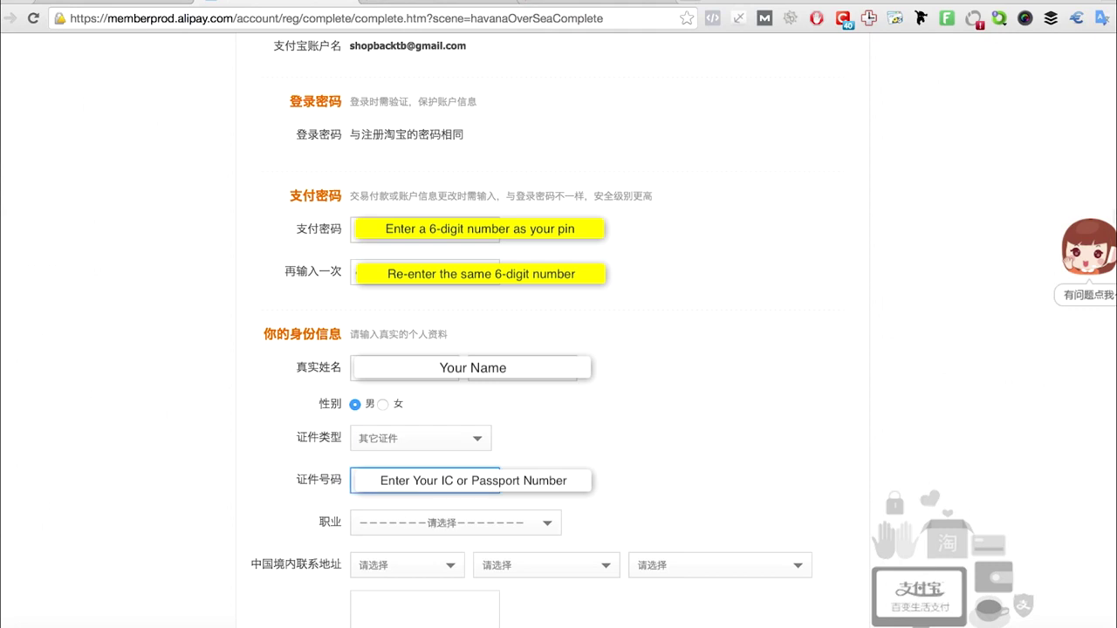
Set the occupation to 其他（包括学生等）
scroll(555, 544, down, 2)
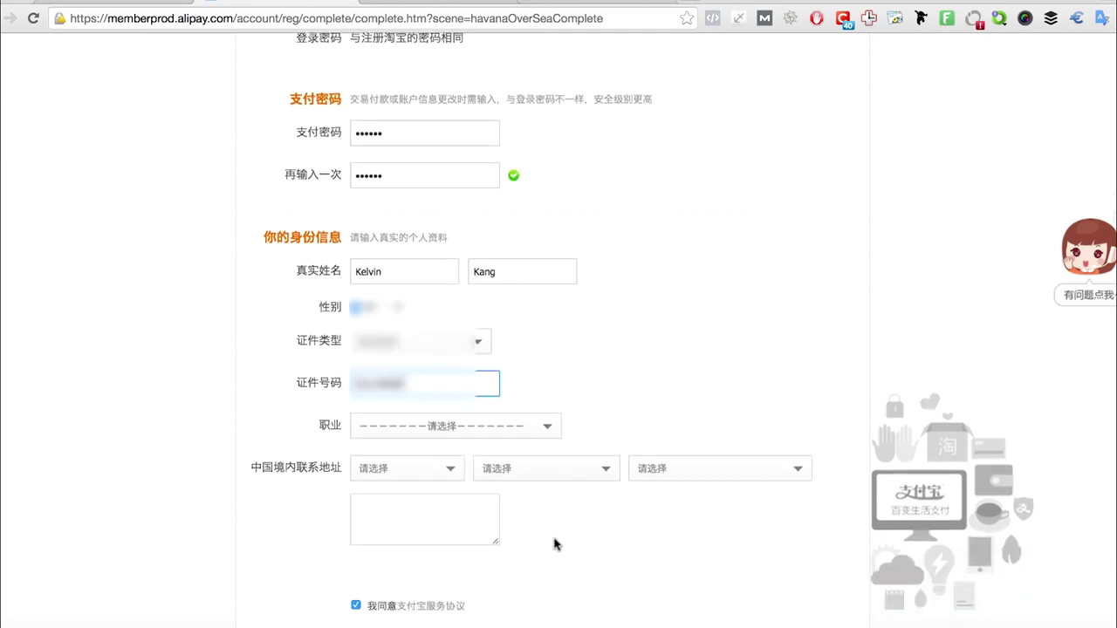
scroll(555, 545, down, 2)
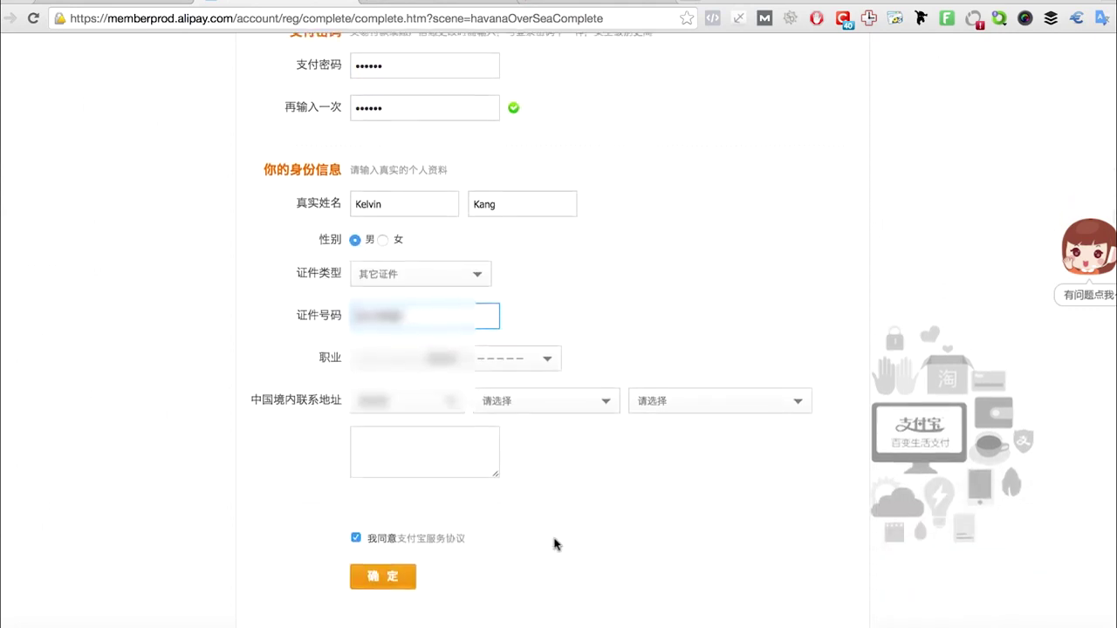
click(520, 355)
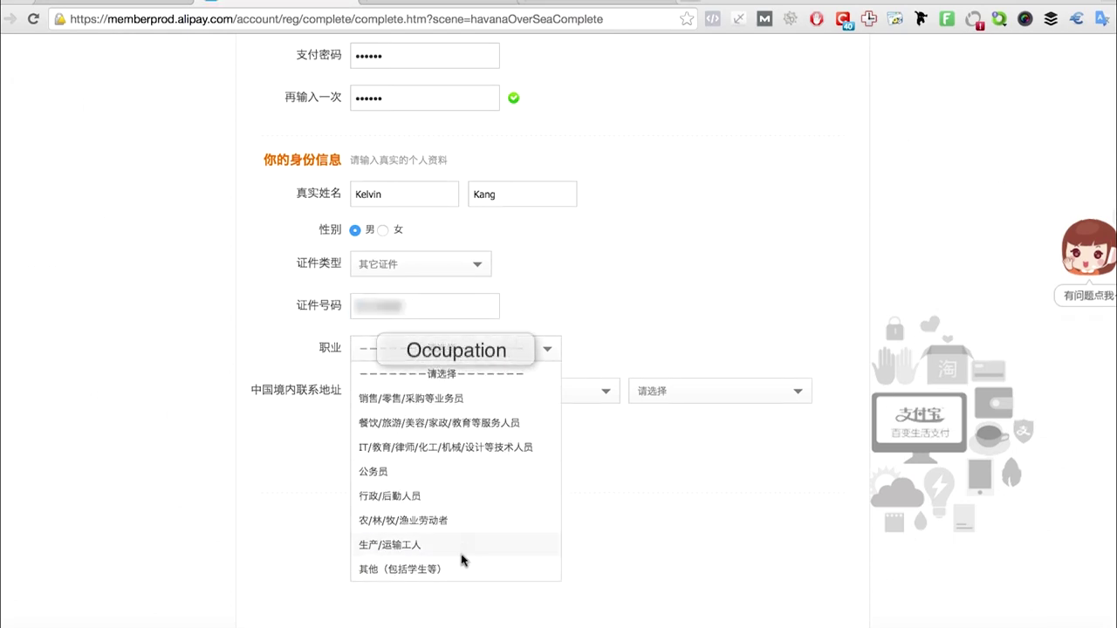
click(523, 568)
Set the contact region to 海外 / 海外, fill the address from a suggestion, and submit
click(415, 399)
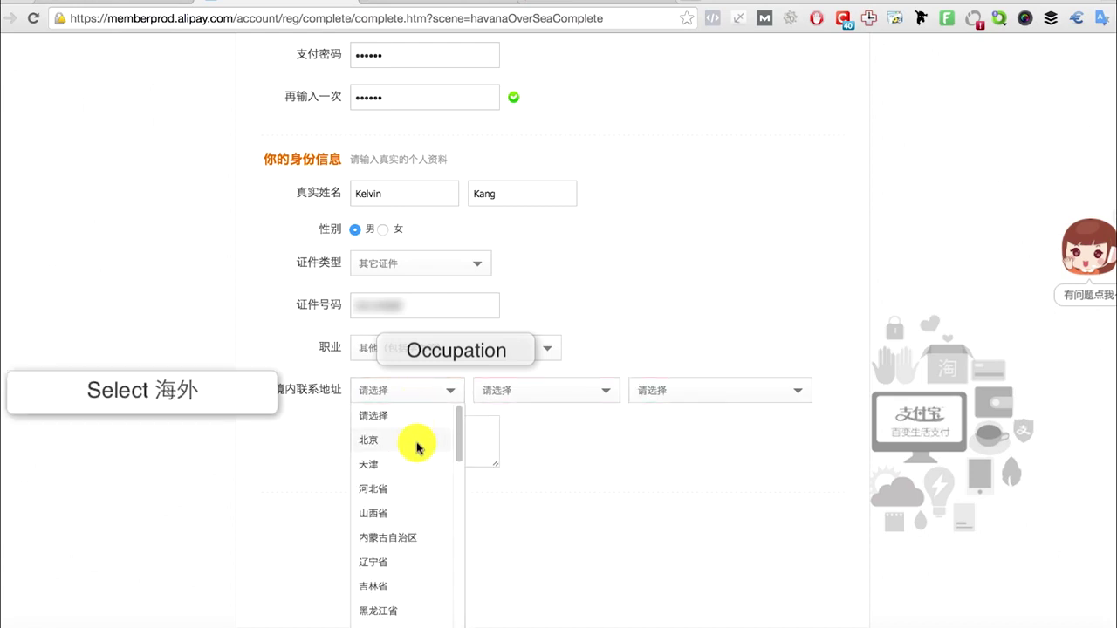
scroll(414, 441, down, 10)
click(415, 555)
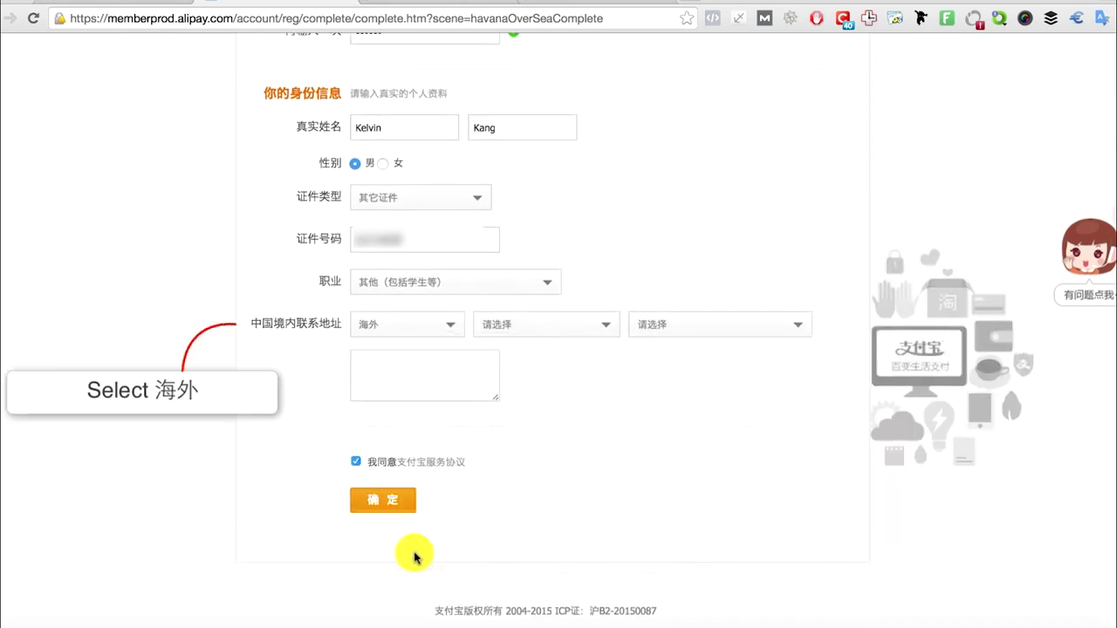
click(529, 324)
click(535, 383)
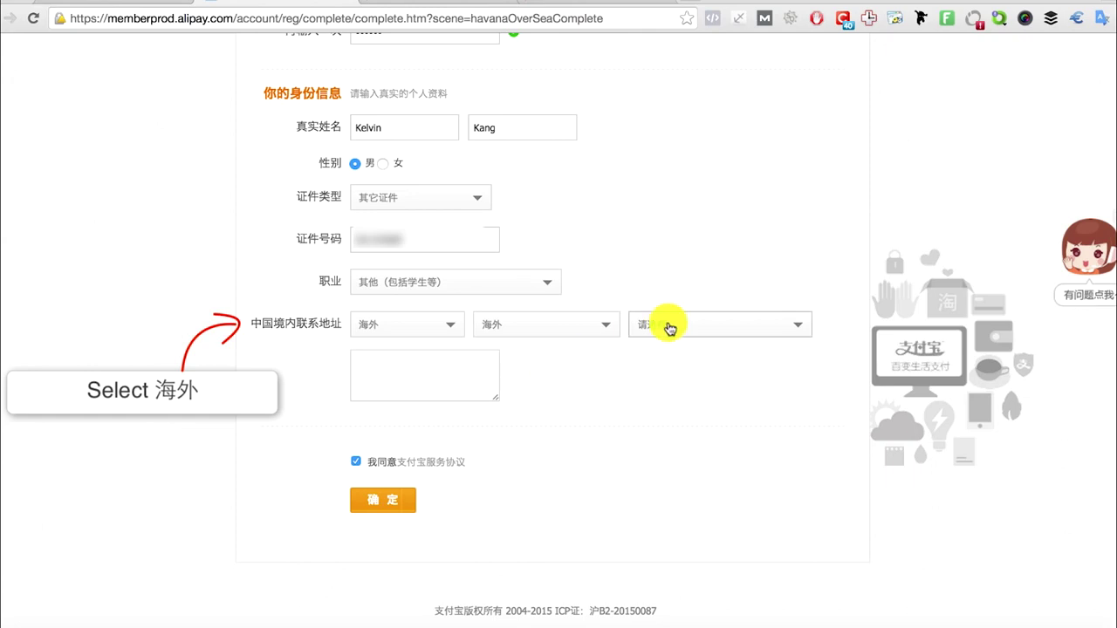
click(668, 323)
click(672, 349)
click(482, 360)
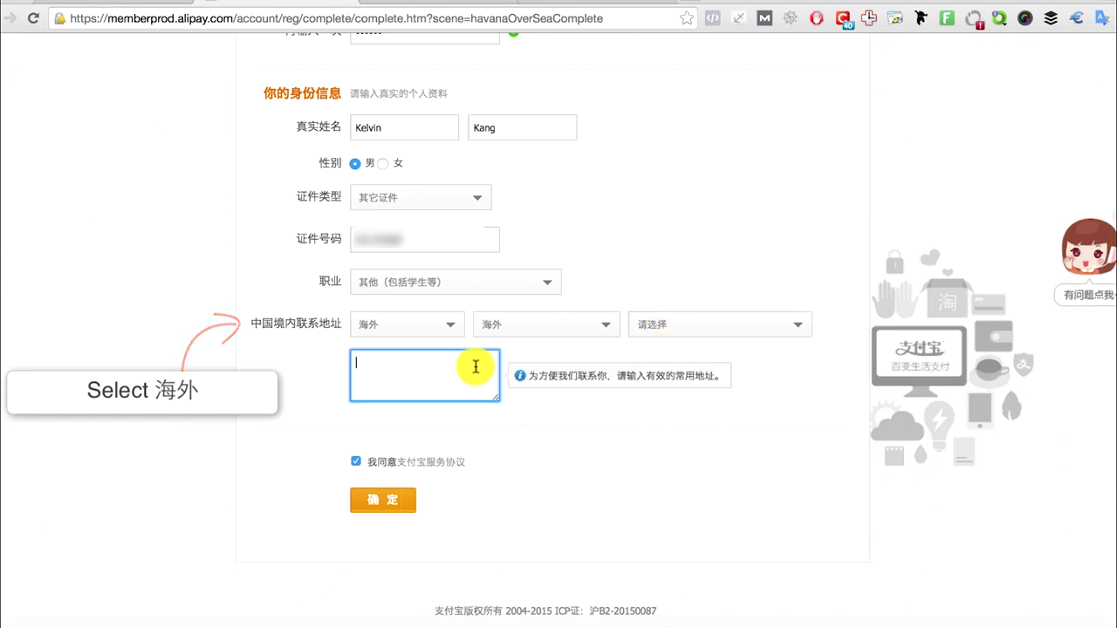
click(475, 359)
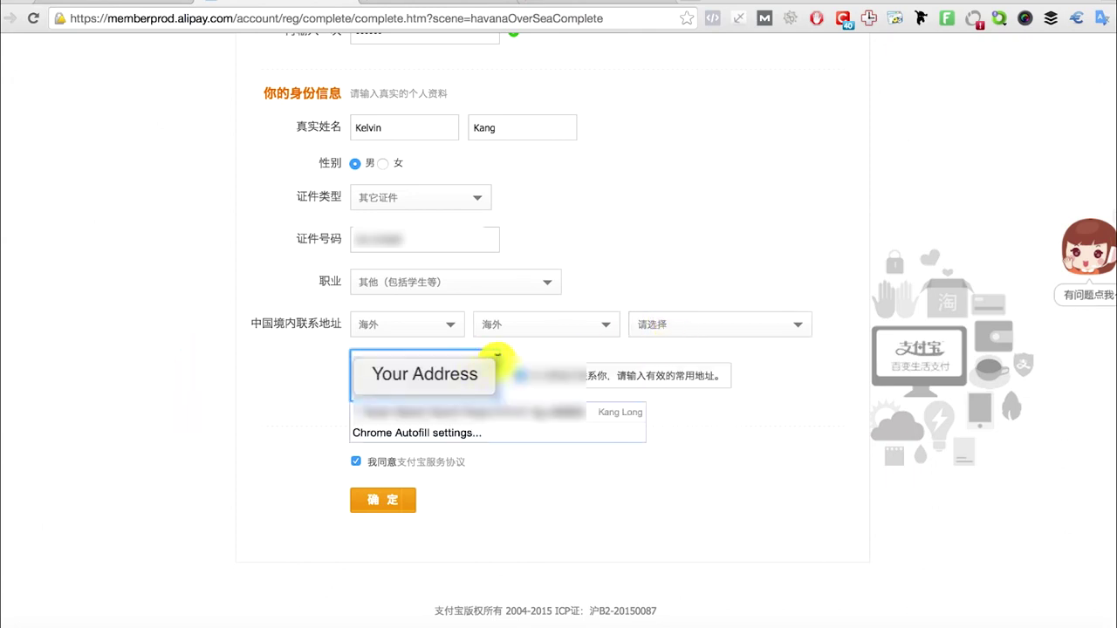
click(498, 417)
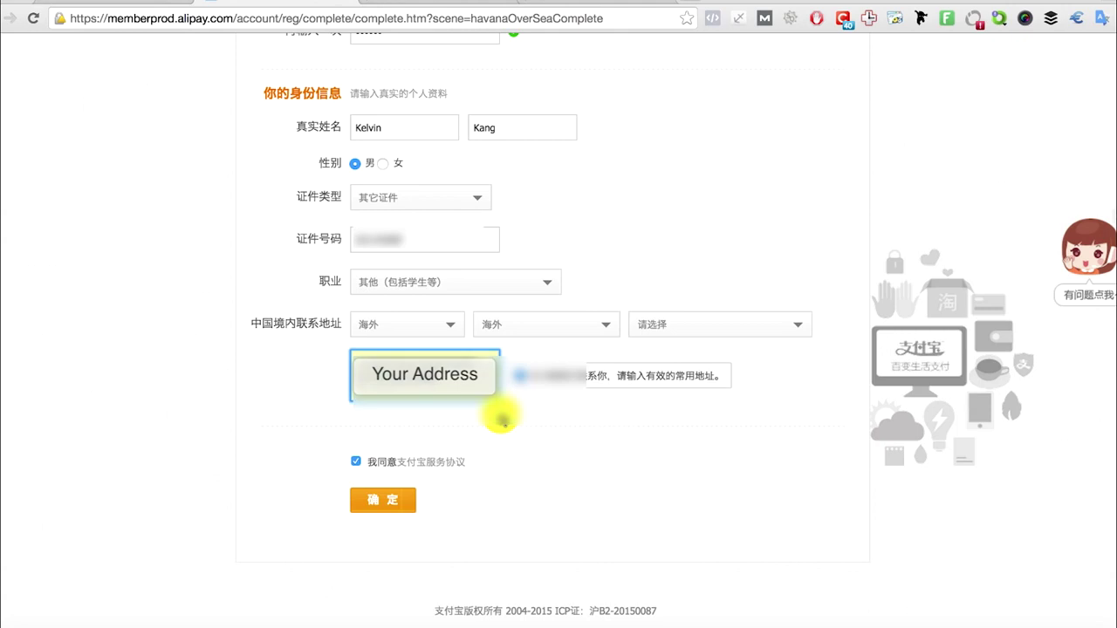
click(386, 499)
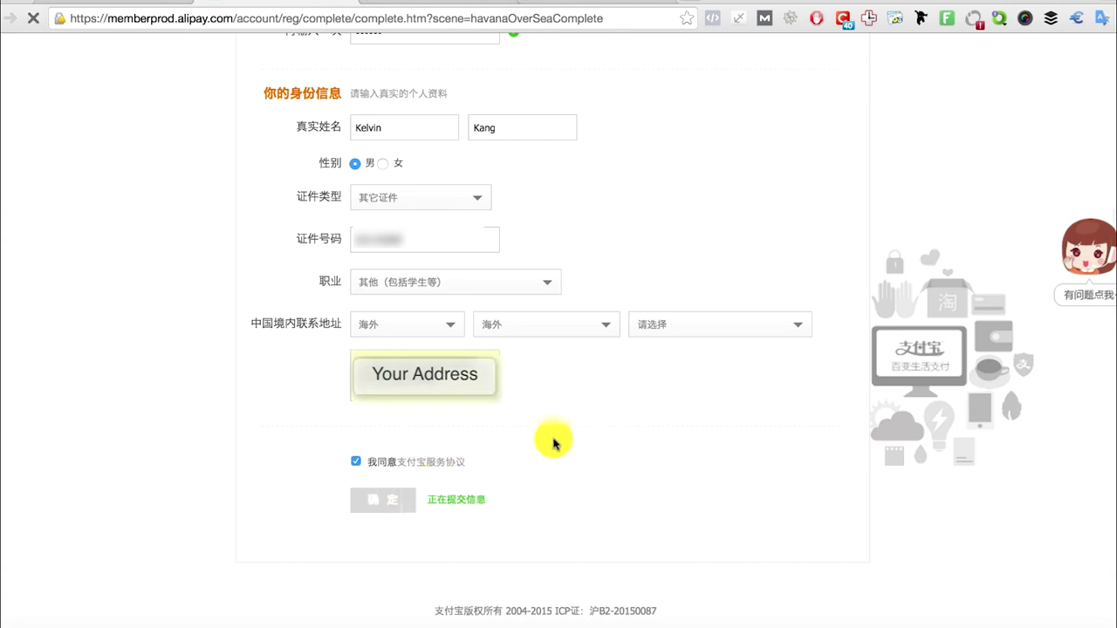